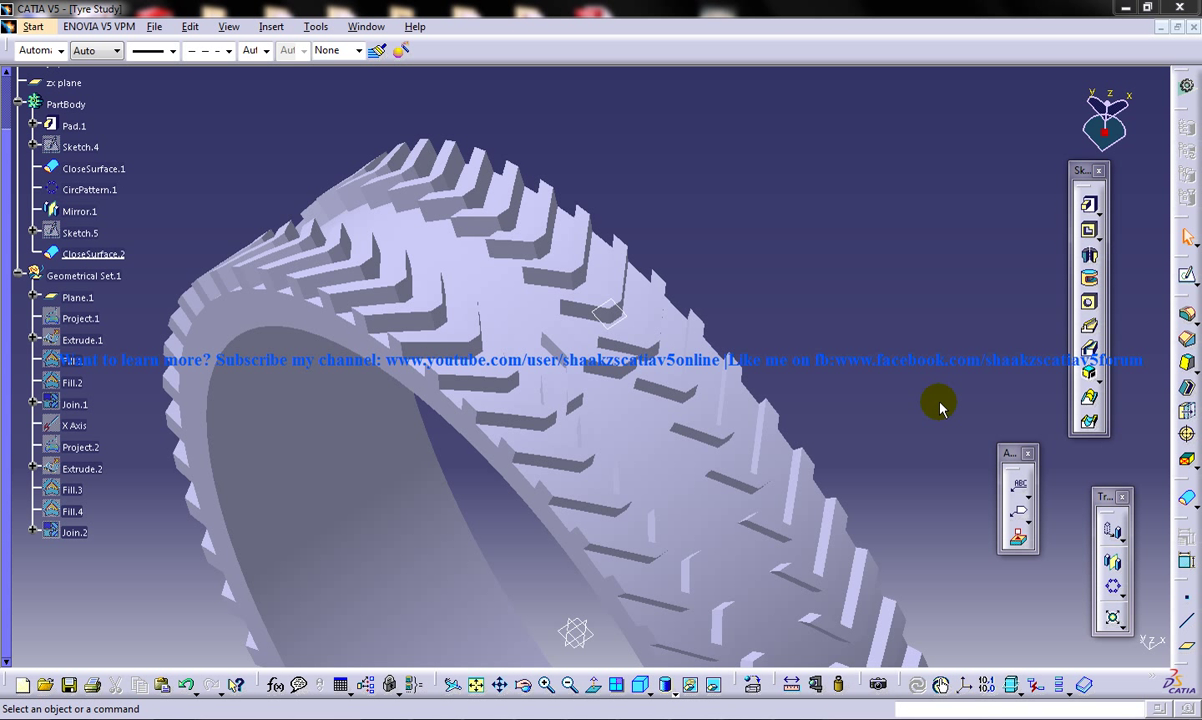
Step: Compare the tread layout of the Tyre part with the centre tread blocks of the Tyre Study part
left_click(349, 30)
left_click(398, 129)
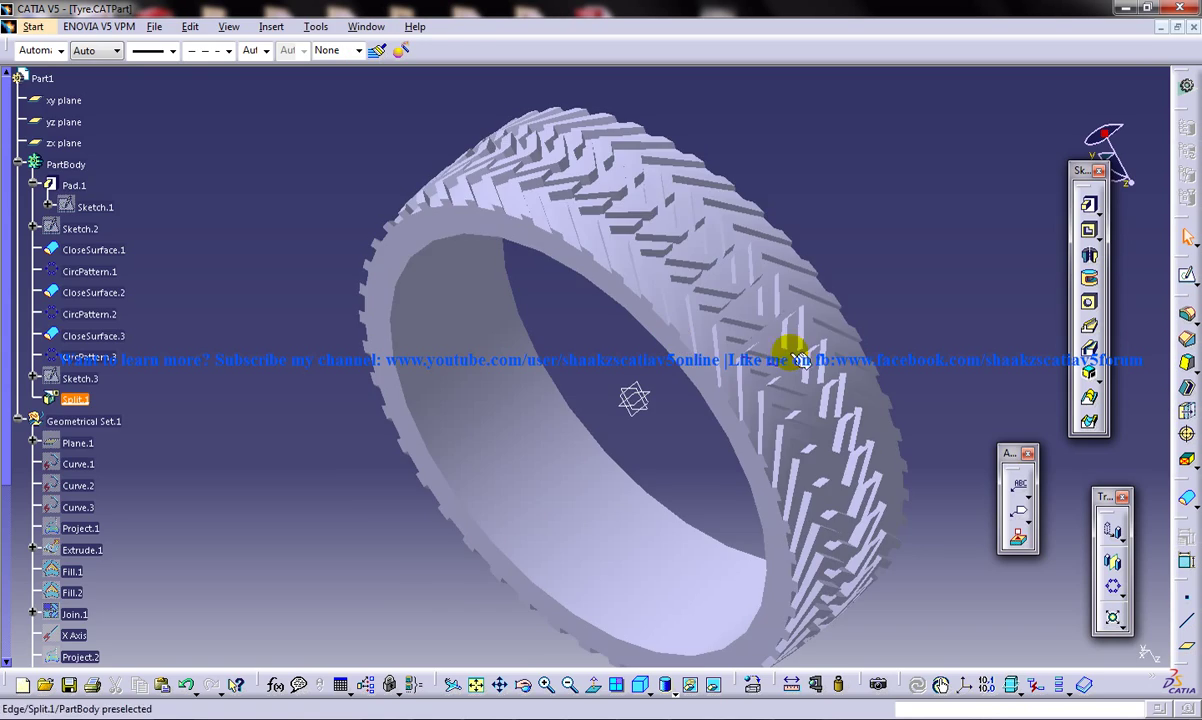
middle_click_drag(778, 303, 606, 268)
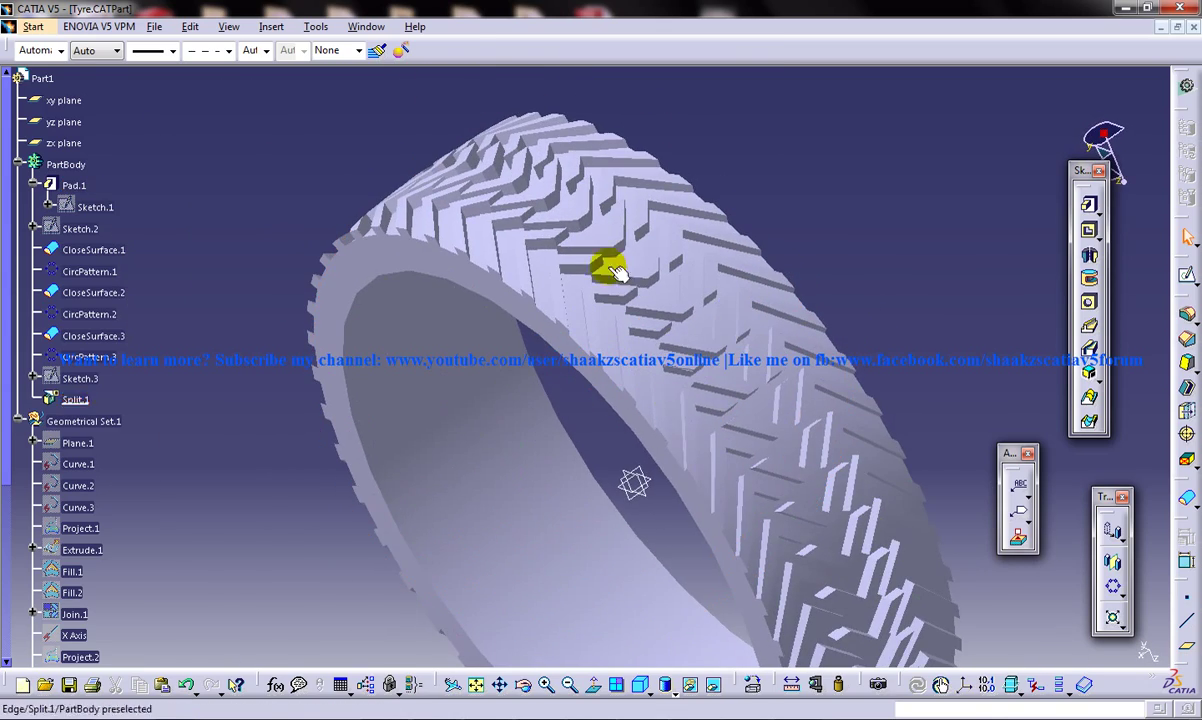
left_click(375, 30)
left_click(414, 155)
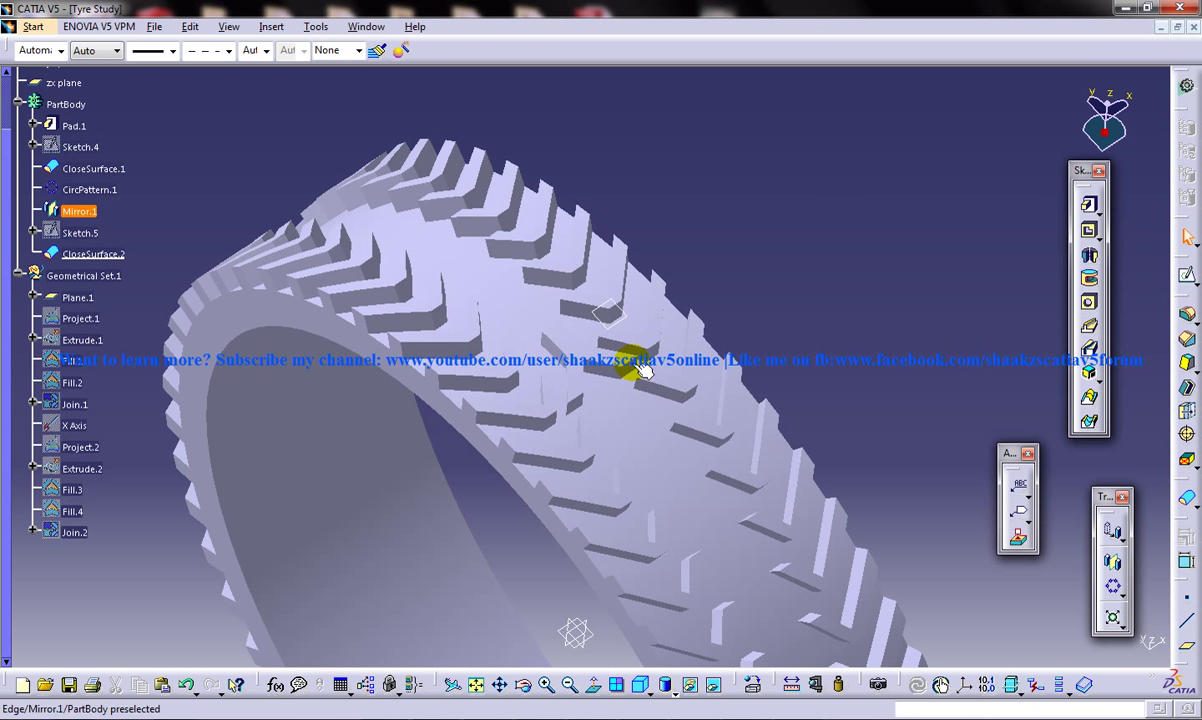
middle_click_drag(641, 370, 768, 303)
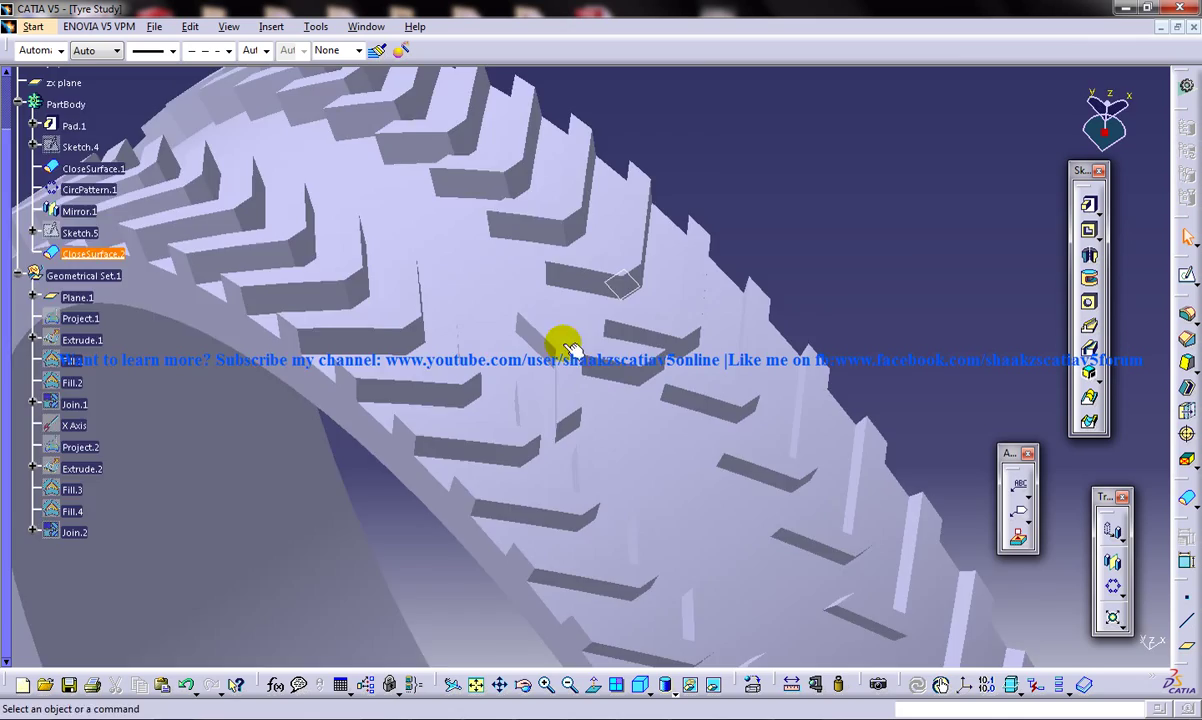
middle_click_drag(568, 345, 662, 378)
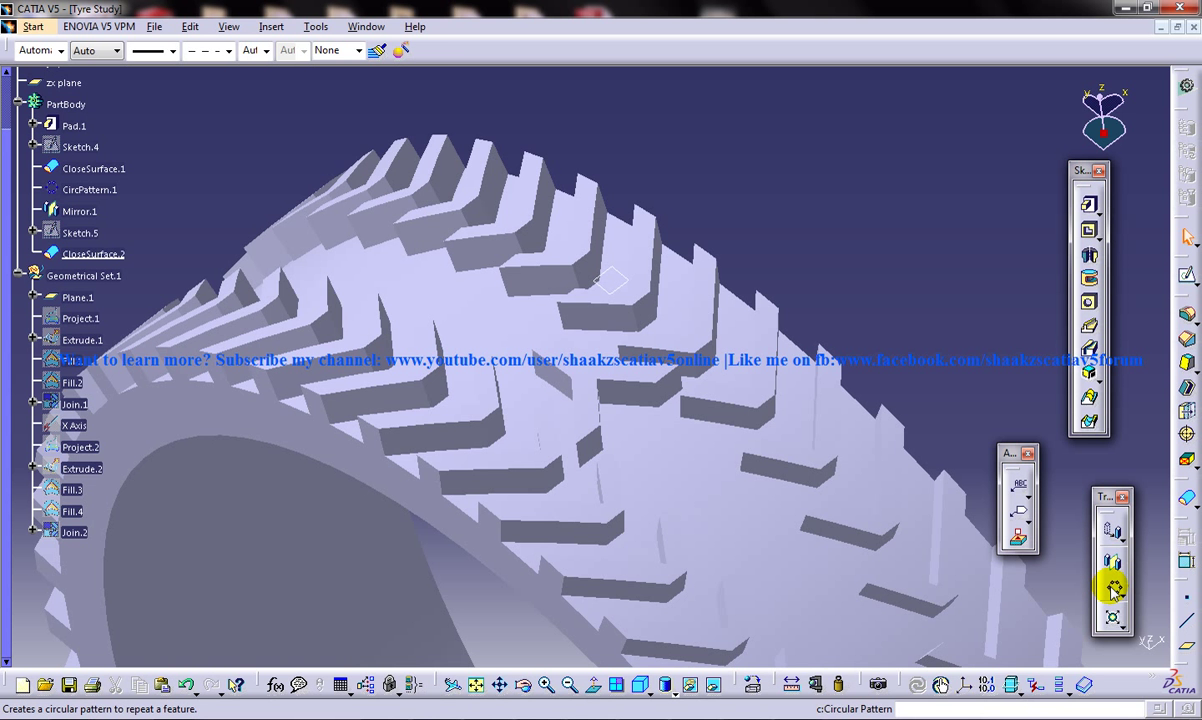
Step: Set up a circular pattern of CloseSurface.2 with the X Axis as the reference element
left_click(725, 340)
left_click(271, 26)
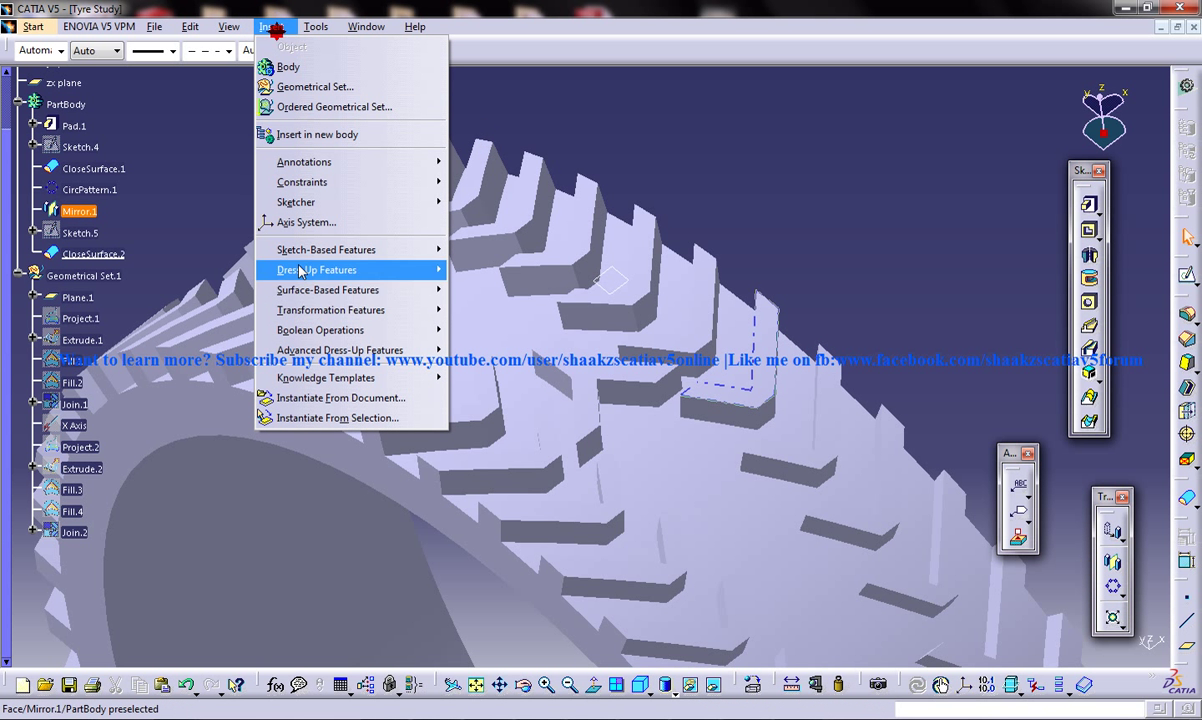
mouse_move(322, 311)
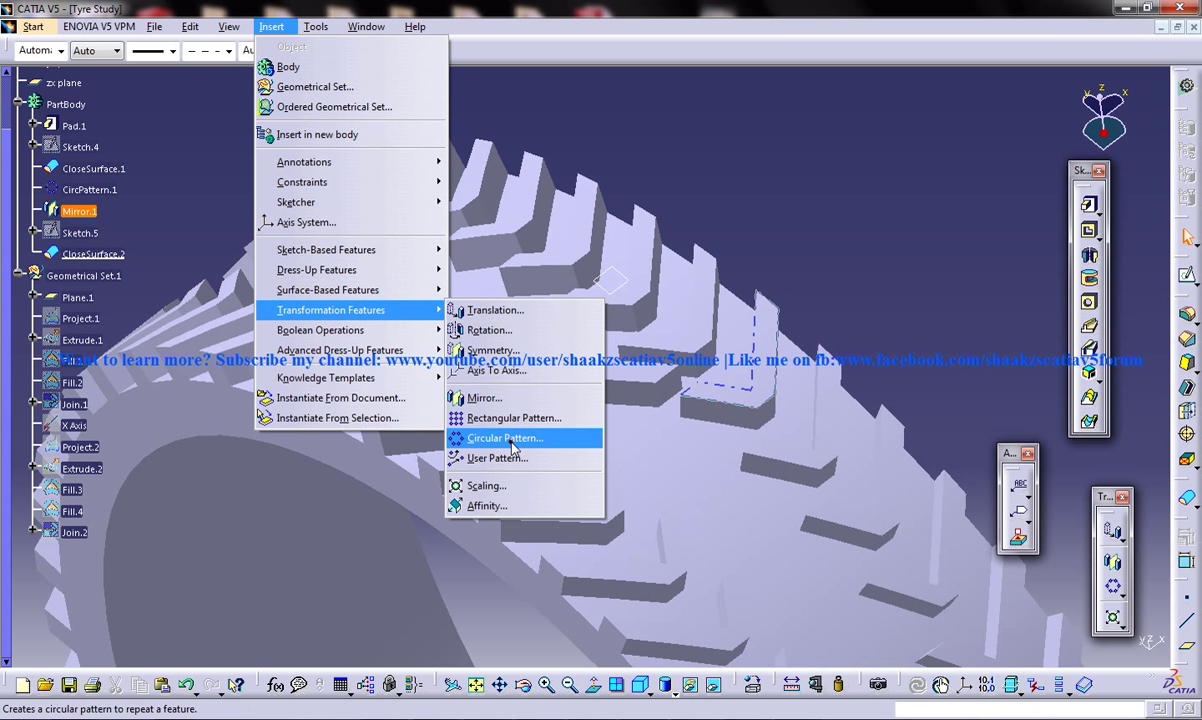
left_click(497, 437)
left_click(912, 440)
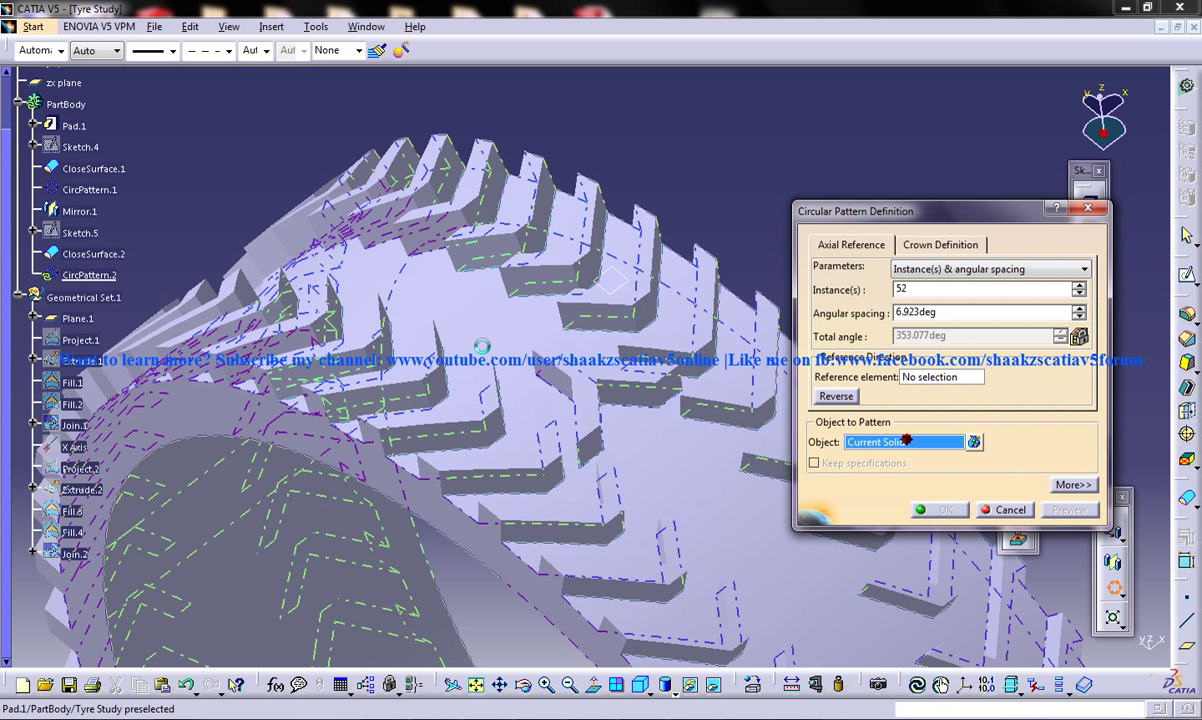
left_click(96, 254)
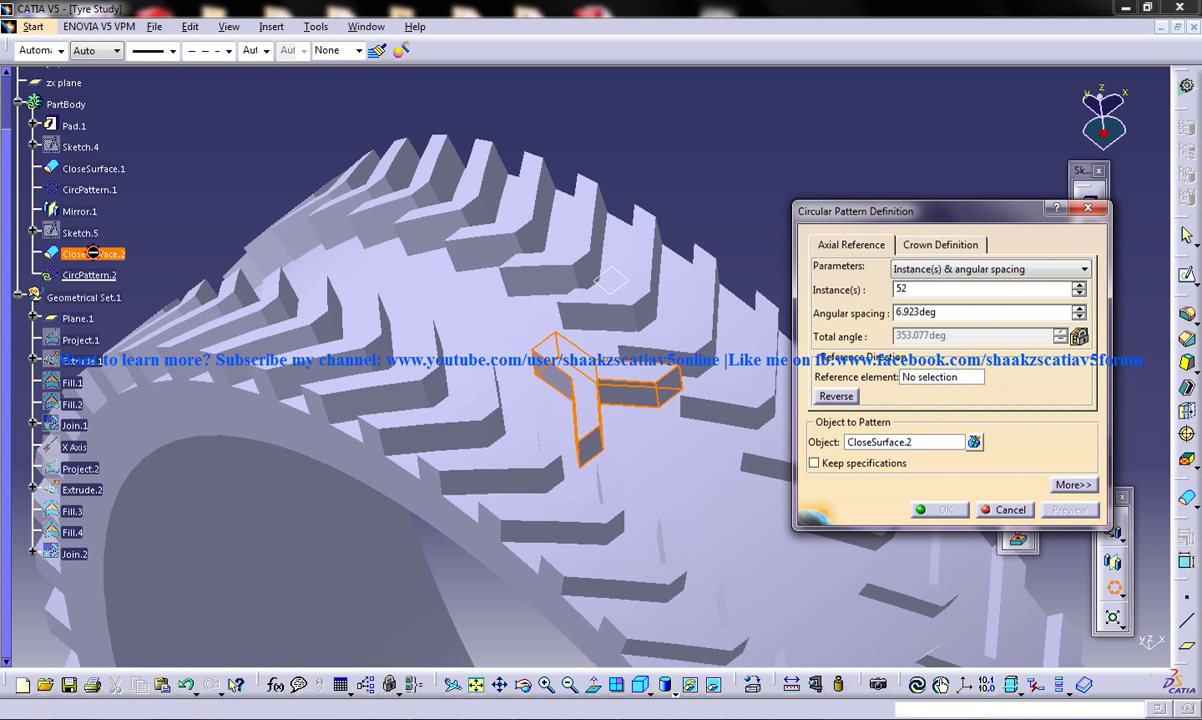
left_click(922, 386)
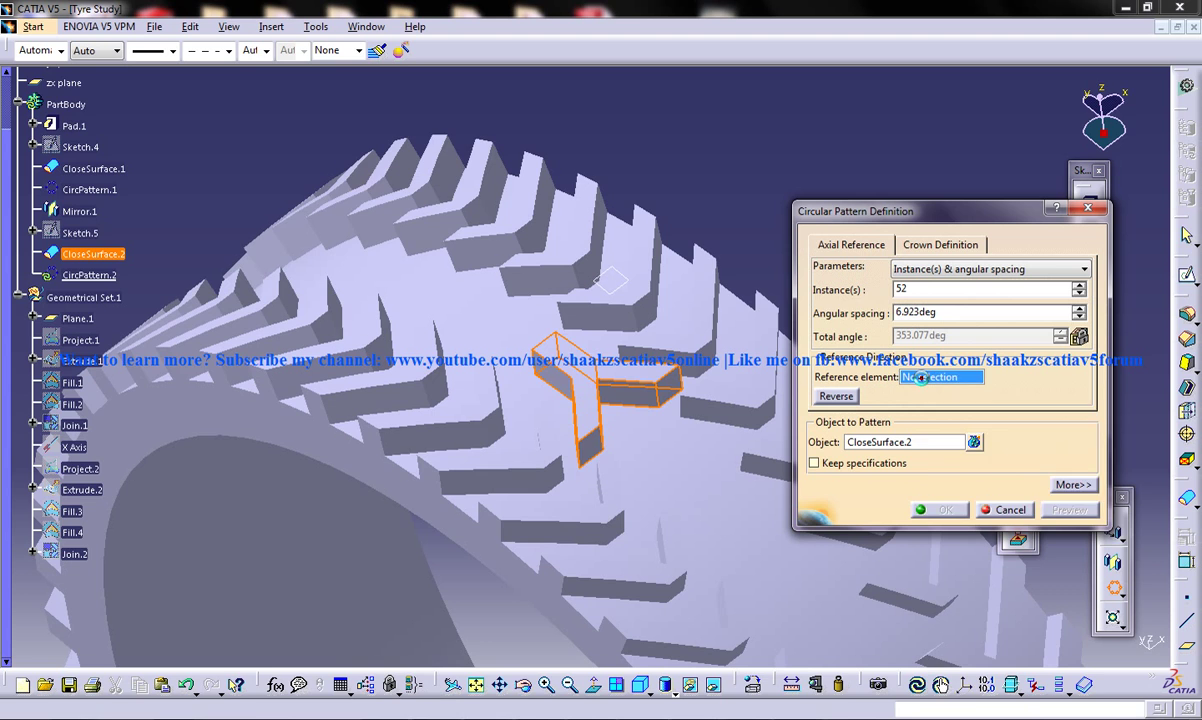
right_click(922, 386)
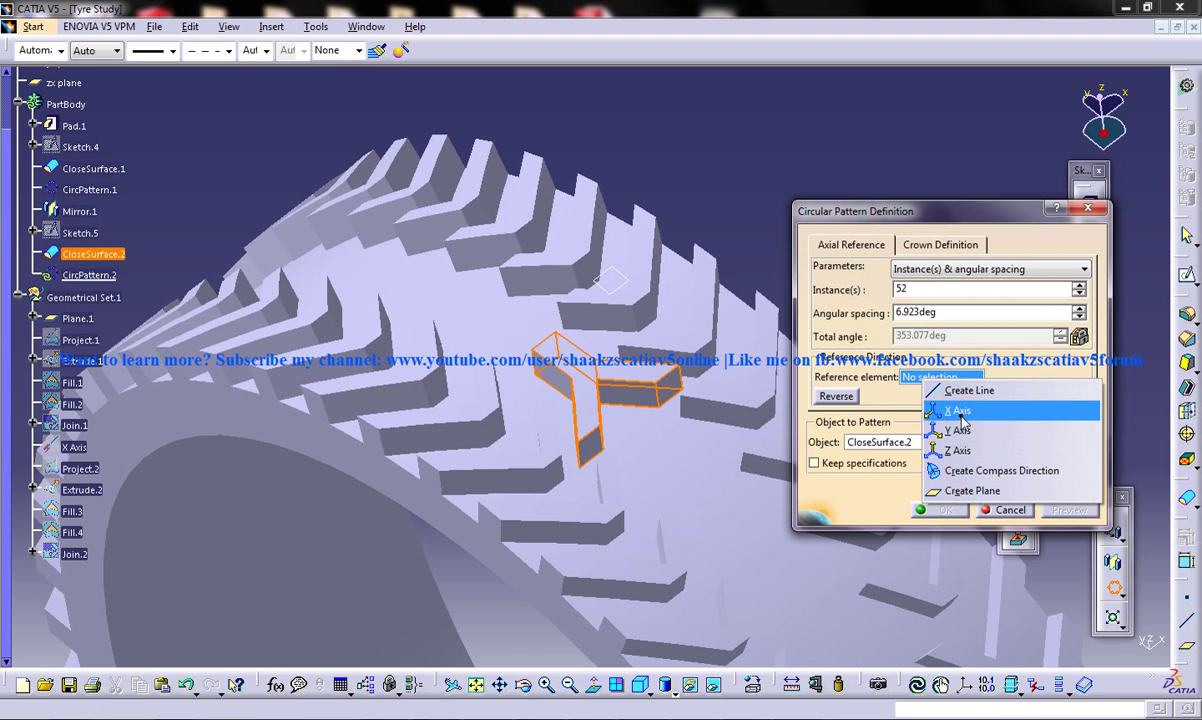
left_click(957, 410)
mouse_move(615, 385)
middle_mouse_down()
mouse_move(622, 432)
mouse_move(681, 392)
middle_mouse_up()
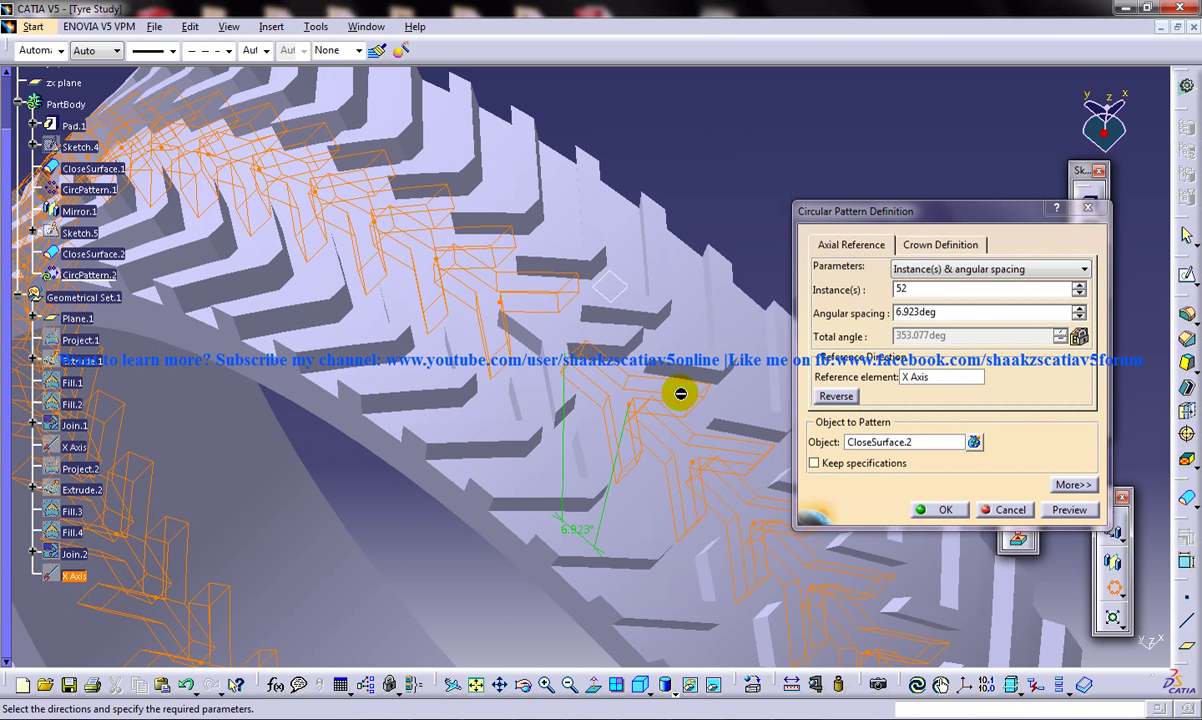
Step: Try to preview the circular pattern with 43 instances
double_click(905, 289)
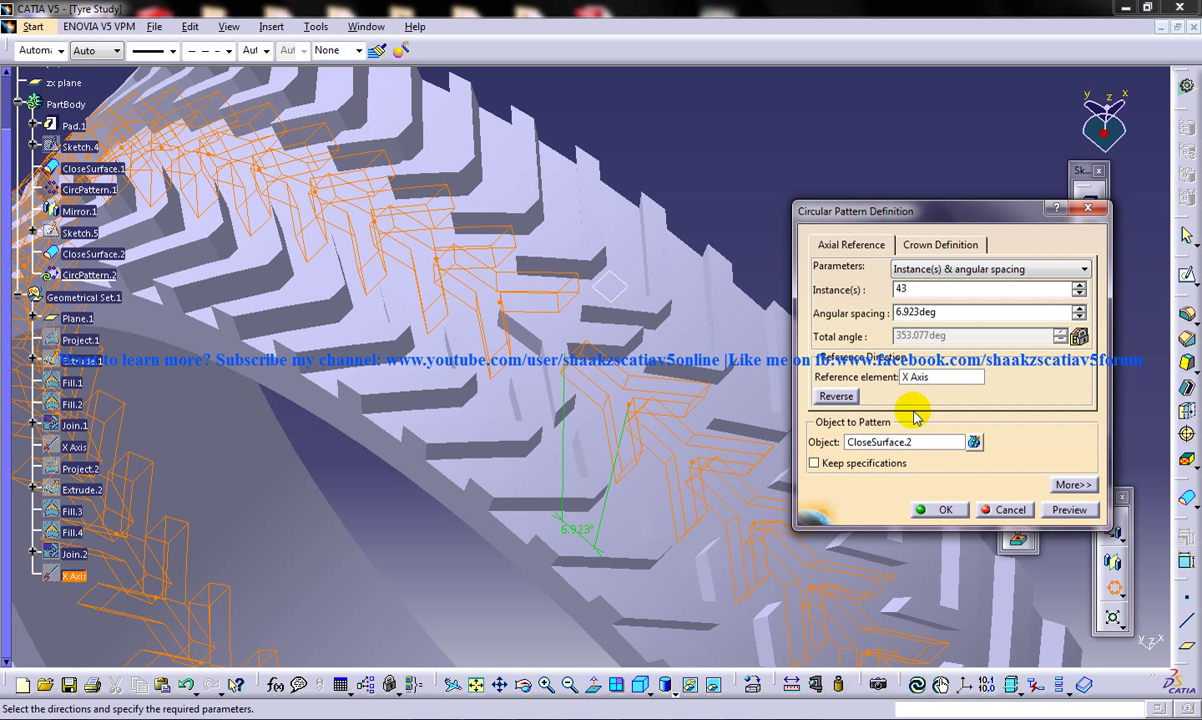
left_click(1067, 511)
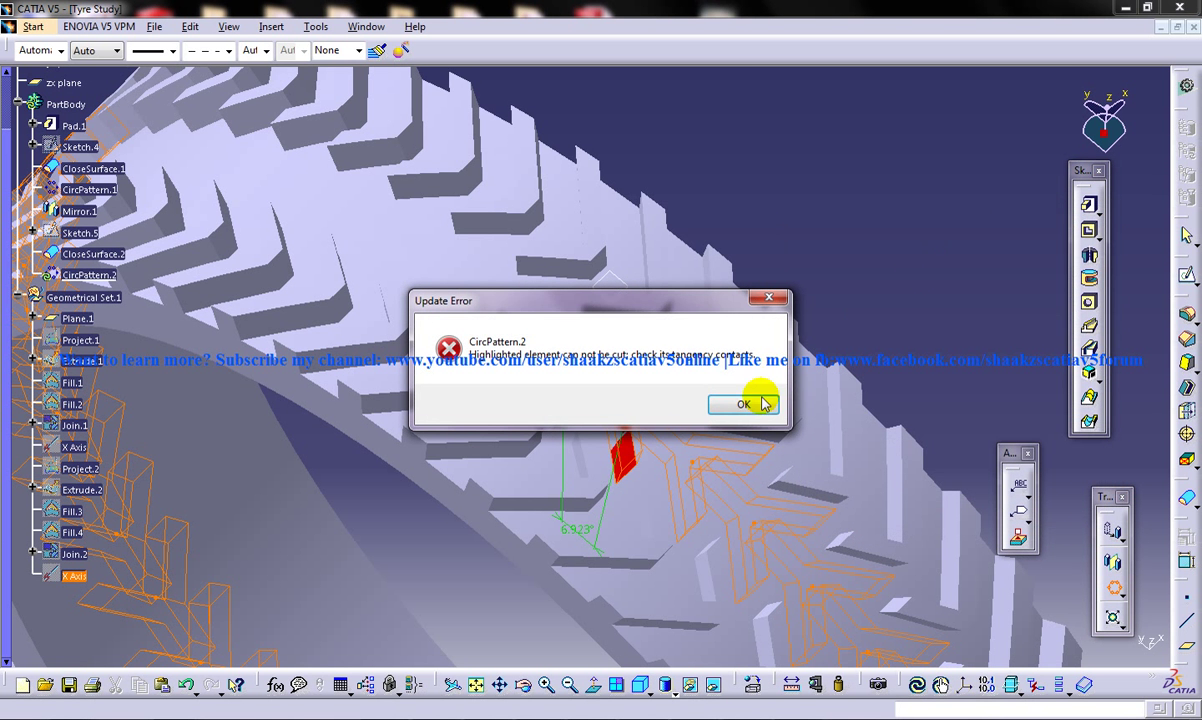
left_click(743, 406)
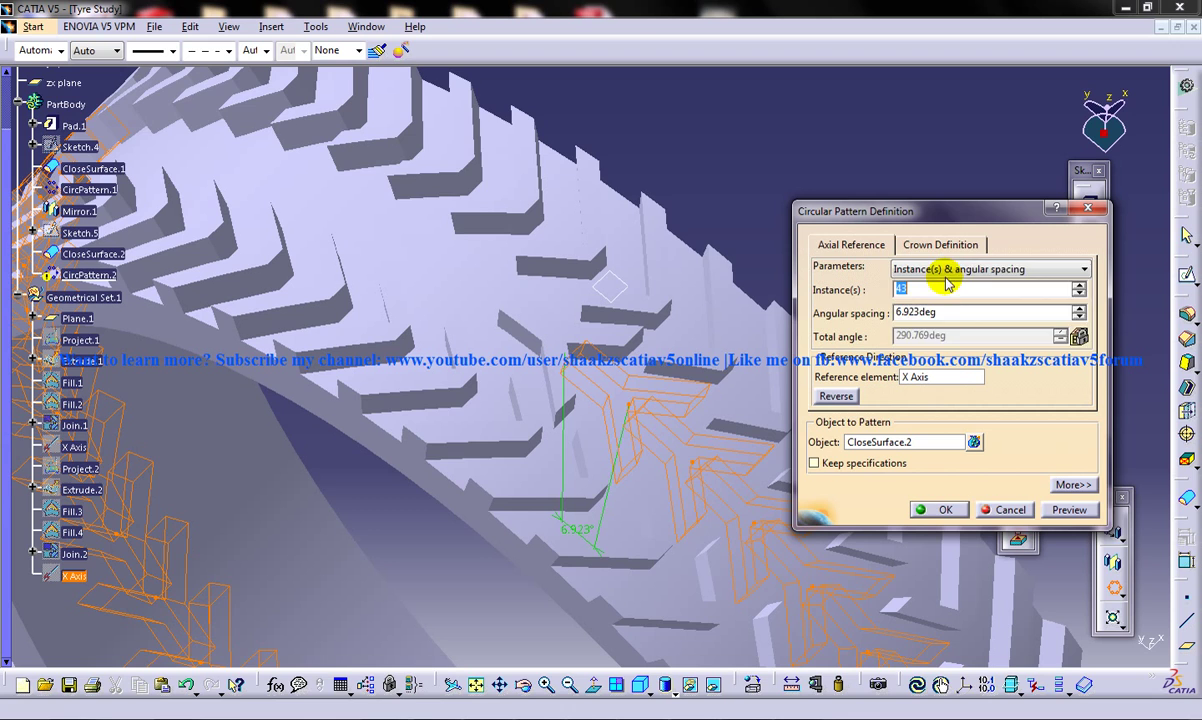
Step: Change the circular pattern's parameters to Complete crown and check the instance spacing between the side treads
left_click(944, 269)
left_click(935, 321)
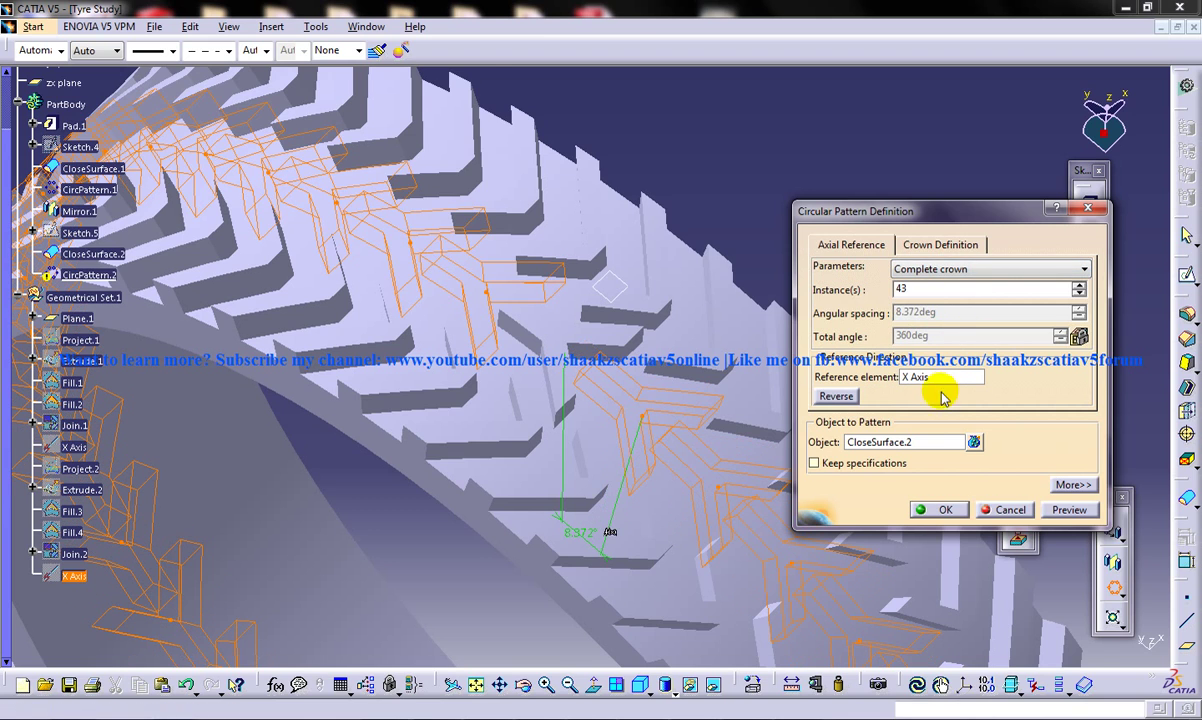
middle_click_drag(602, 360, 572, 330)
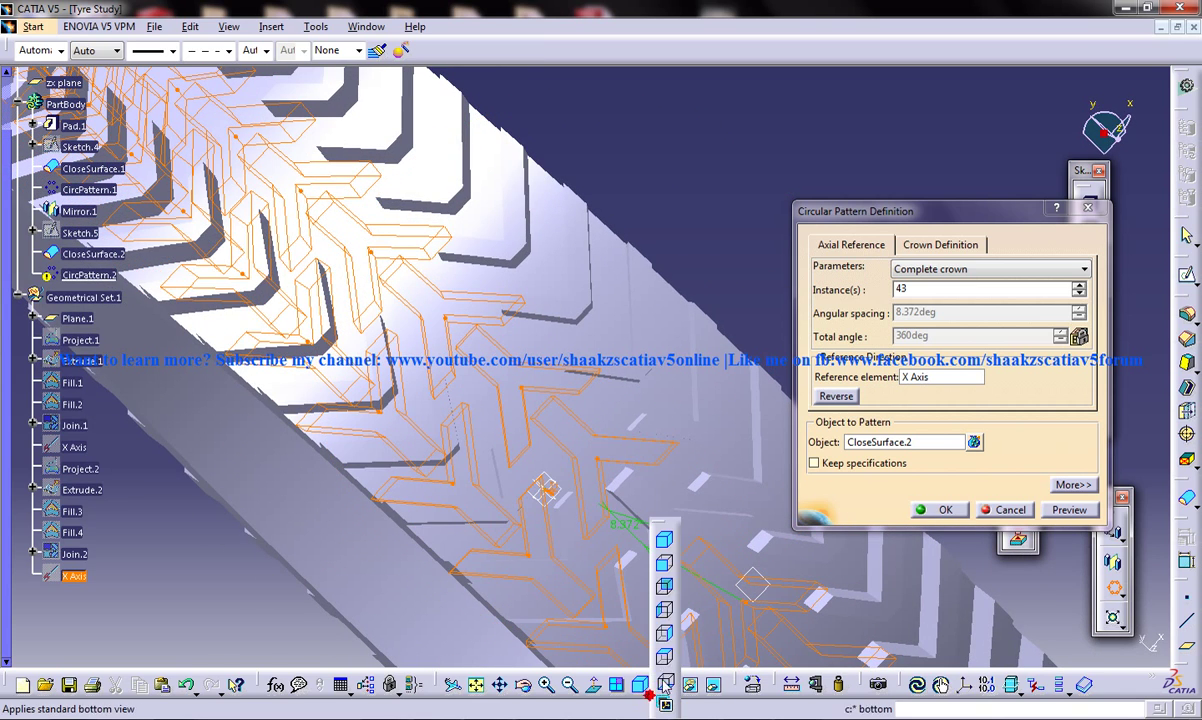
left_click(665, 659)
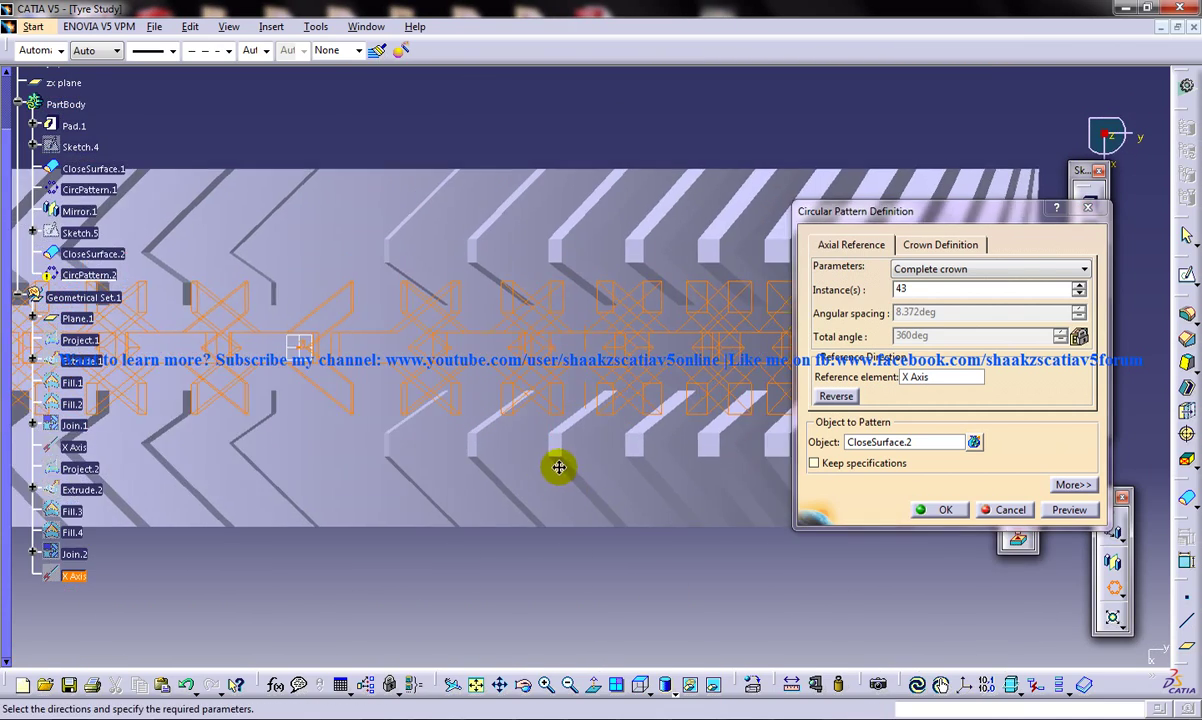
middle_click_drag(558, 467, 596, 421)
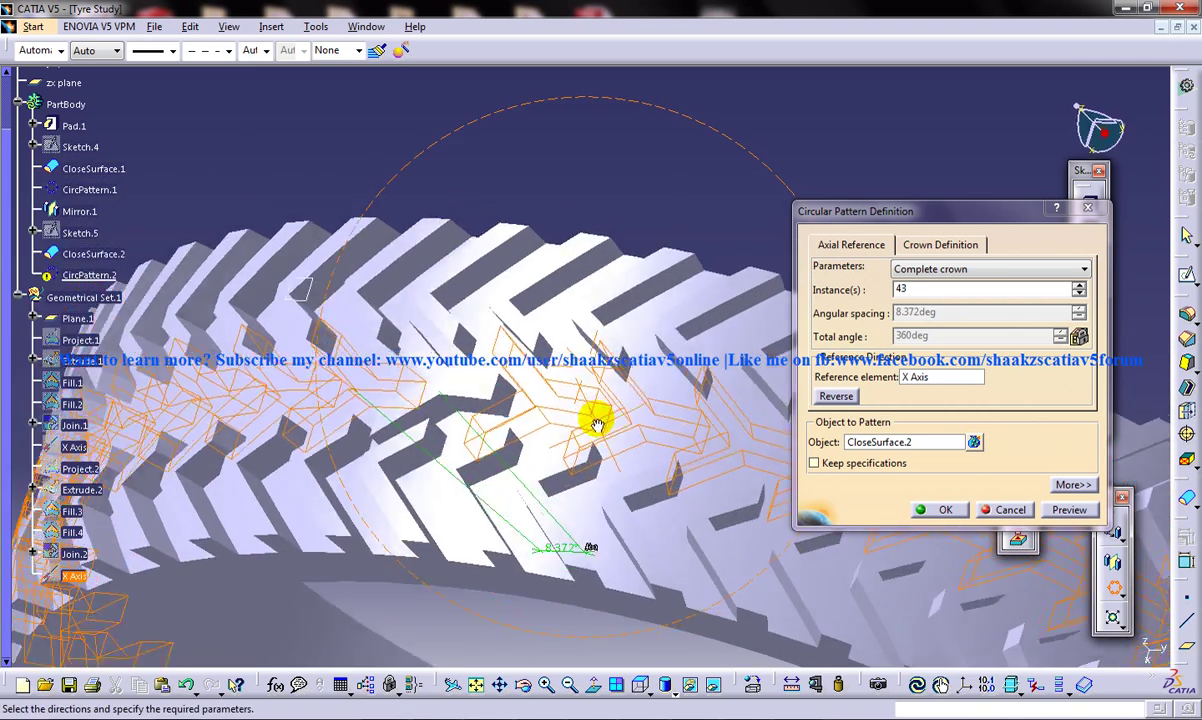
Step: Preview the complete crown pattern with 40 and then 37 instances to compare the tread spacing
double_click(922, 289)
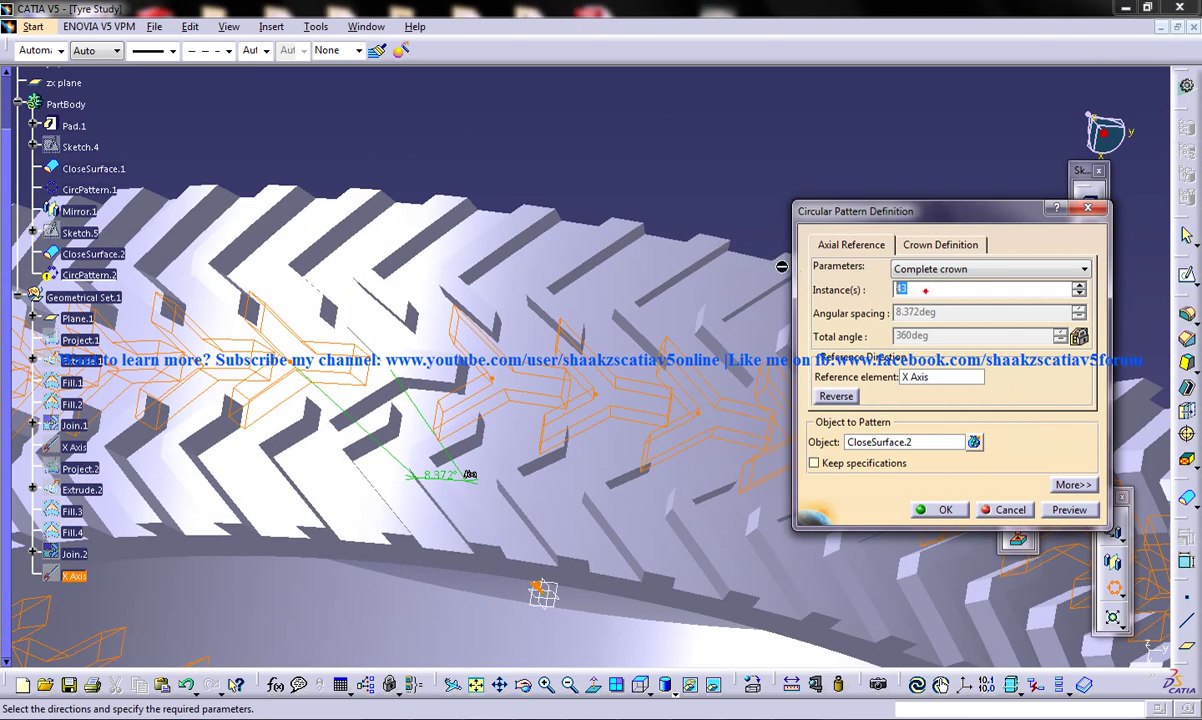
left_click(1069, 510)
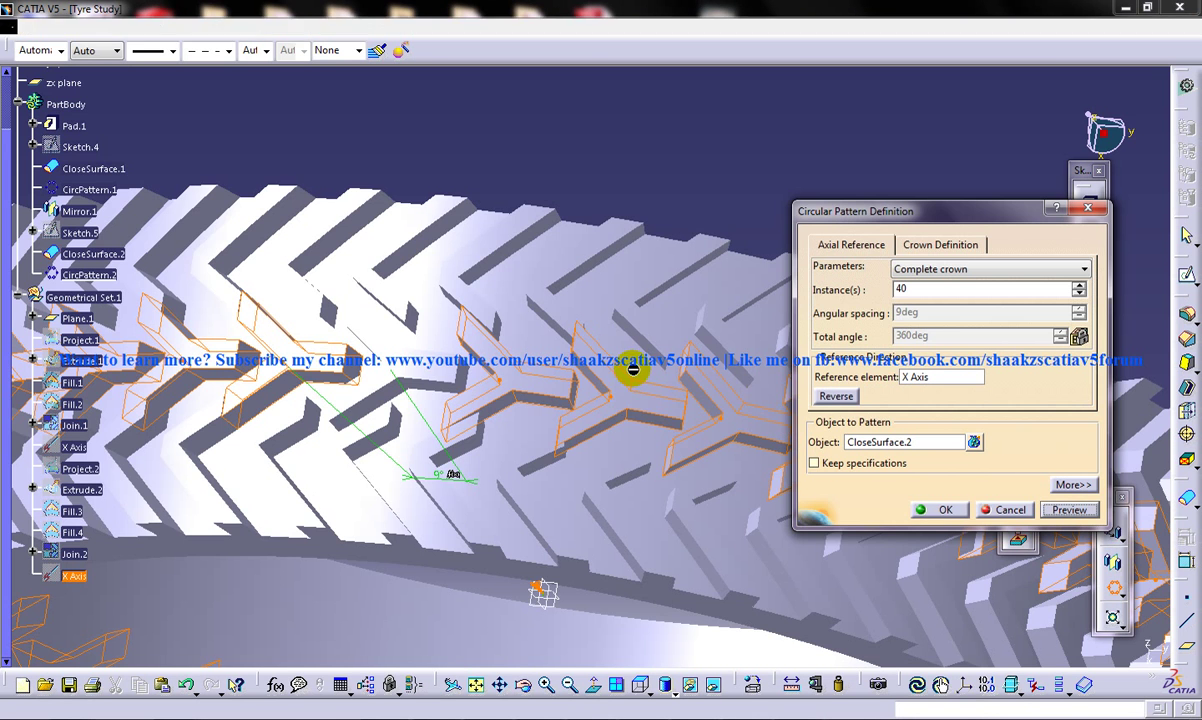
middle_click_drag(630, 368, 413, 400)
double_click(900, 289)
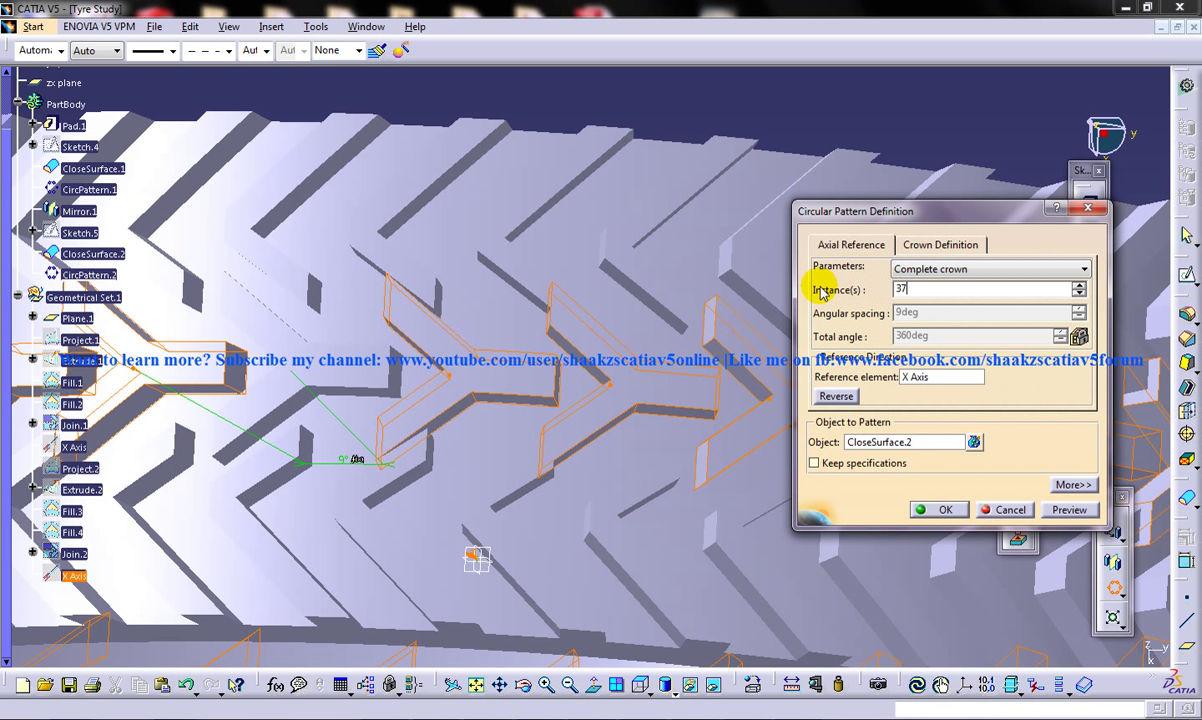
left_click(1069, 510)
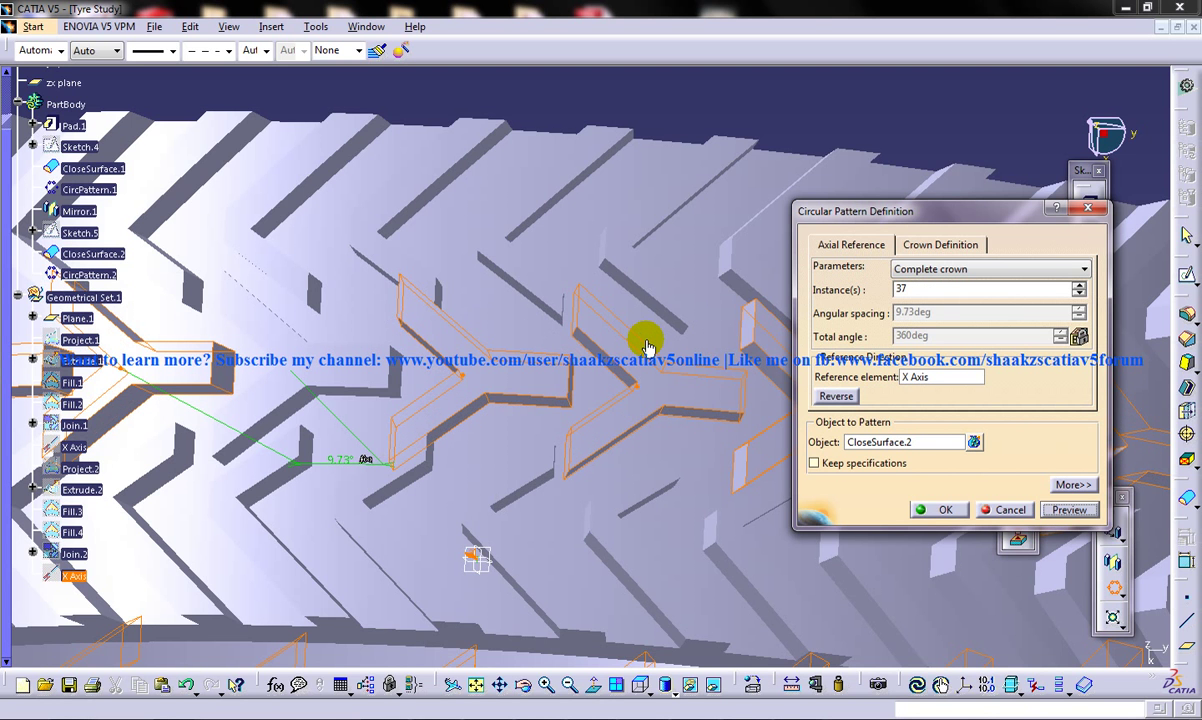
middle_click_drag(617, 327, 560, 416)
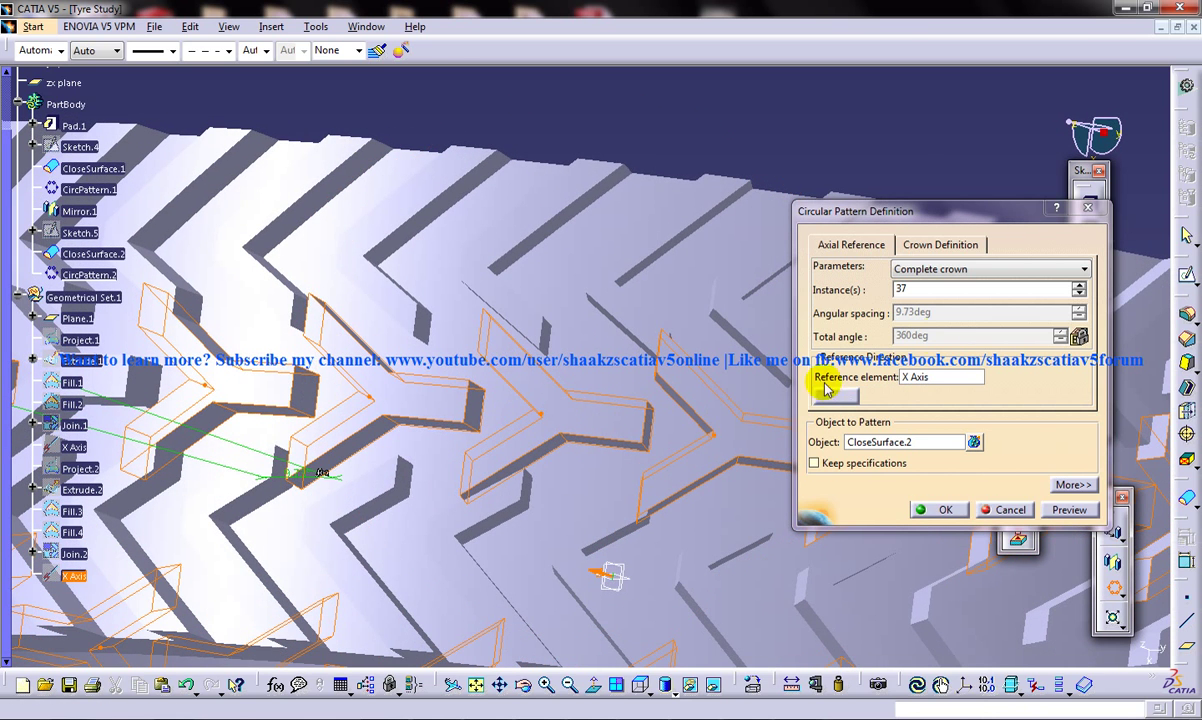
Step: Set the complete crown pattern to 33 instances and create the centre tread pattern around the tyre
left_click(851, 291)
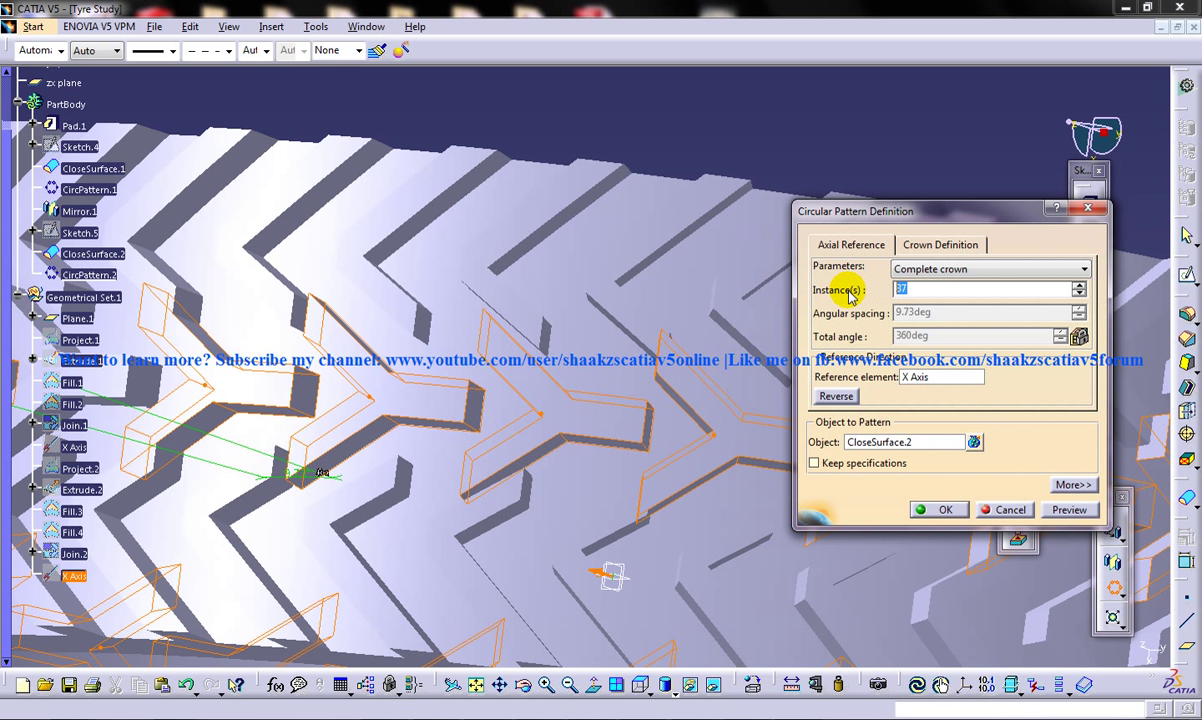
left_click(1070, 510)
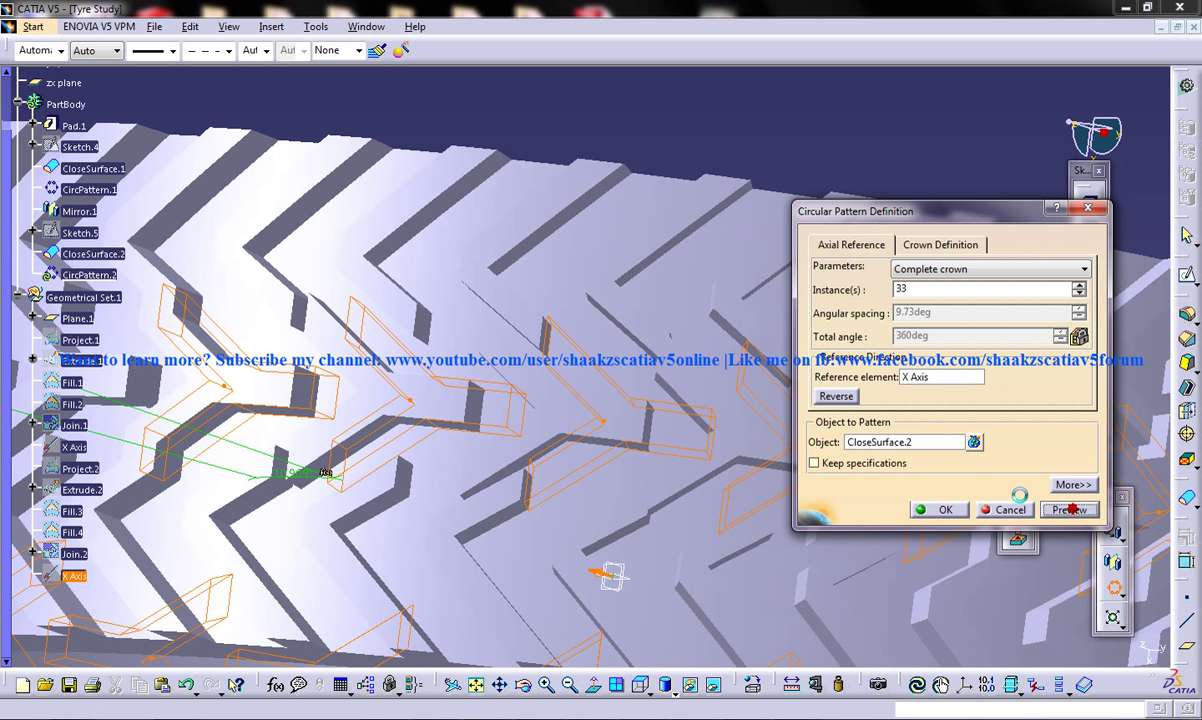
left_click(641, 349)
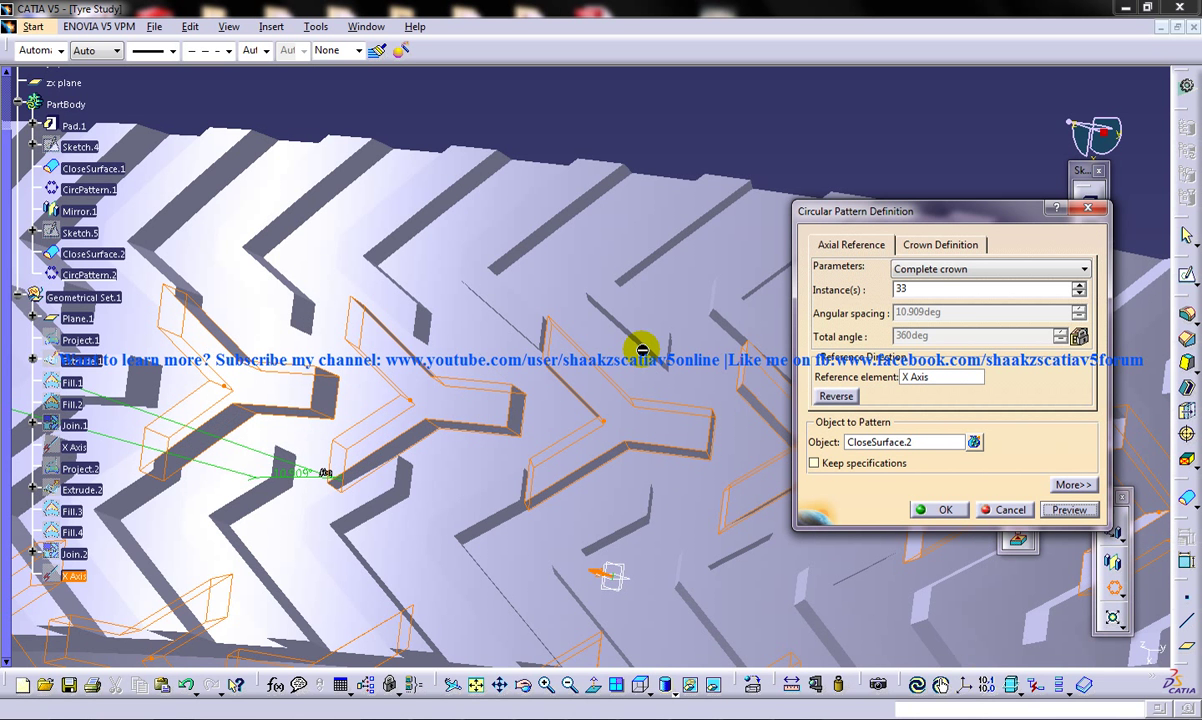
middle_click_drag(622, 370, 590, 470)
left_click(945, 510)
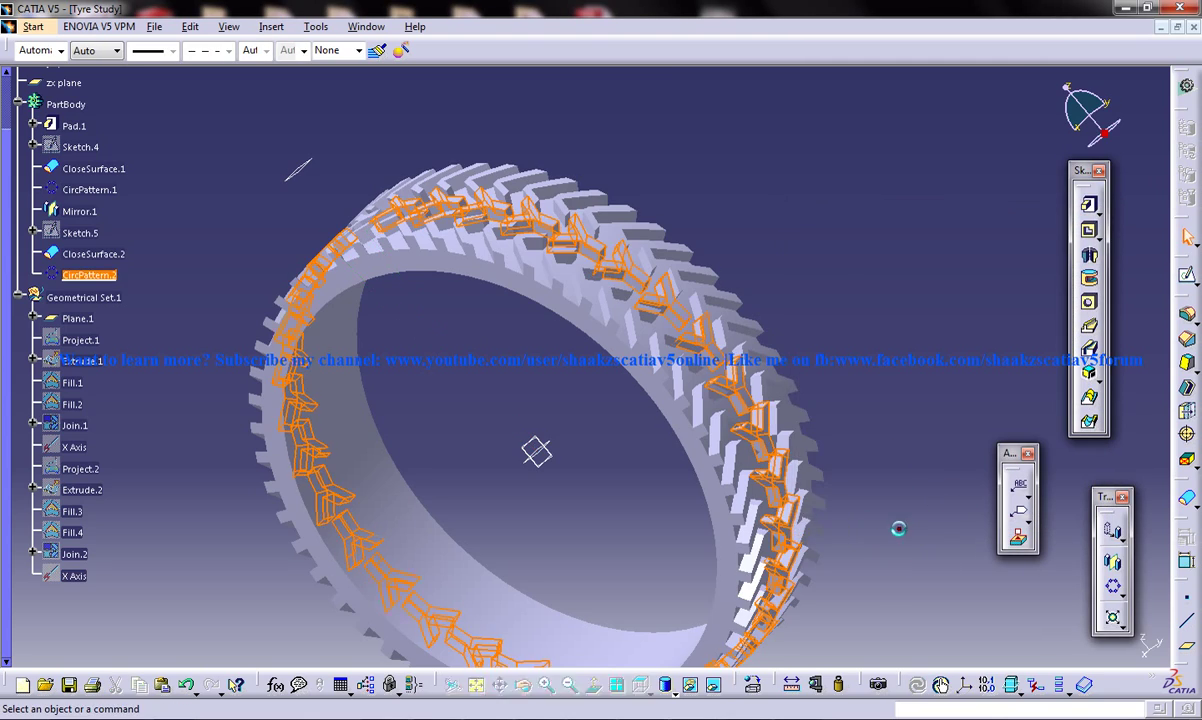
middle_click_drag(880, 421, 940, 295)
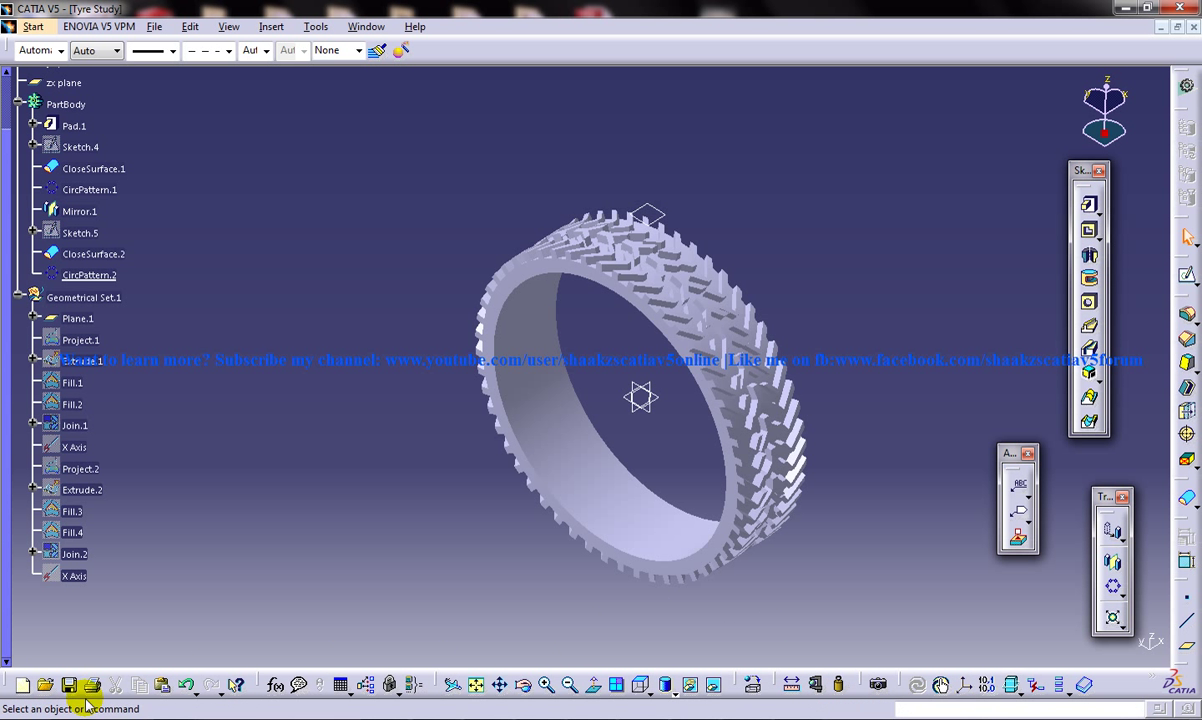
Step: Apply the Grey Blue painting material to the tyre's PartBody and display the model in shading with material
left_click(753, 685)
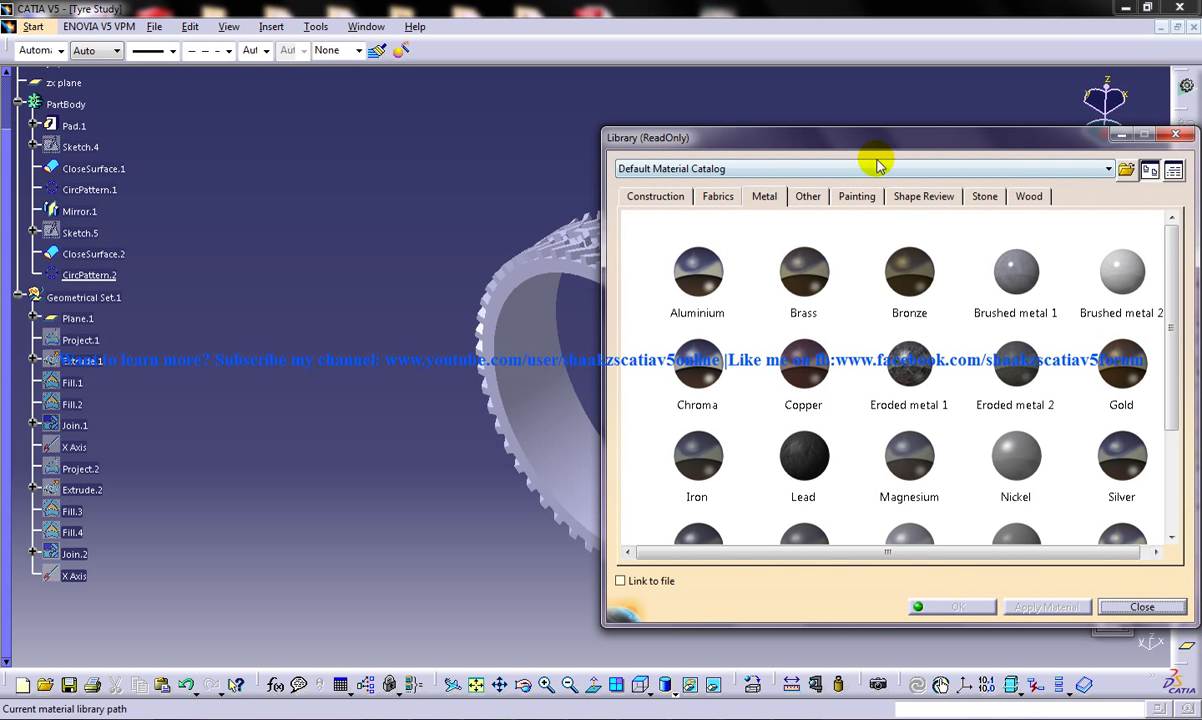
left_click_drag(812, 132, 158, 163)
left_click(130, 177)
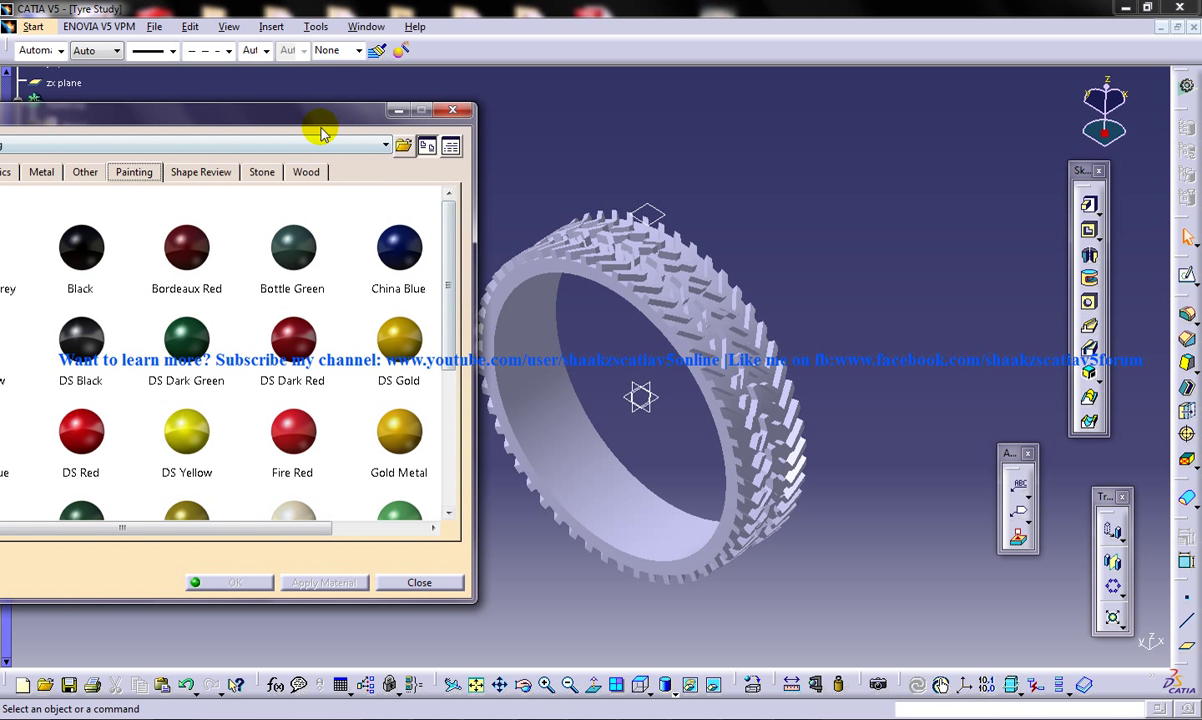
left_click_drag(298, 116, 322, 119)
left_click_drag(128, 422, 110, 512)
left_click_drag(741, 387, 741, 387)
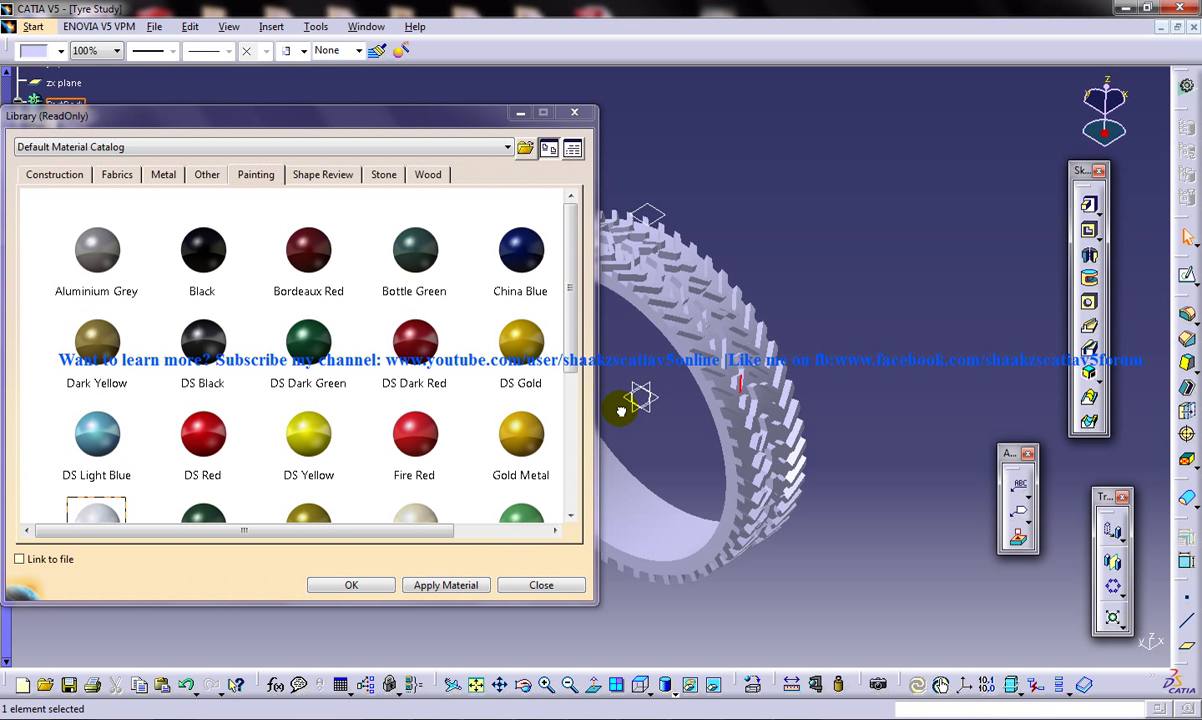
key("Escape")
left_click(369, 484)
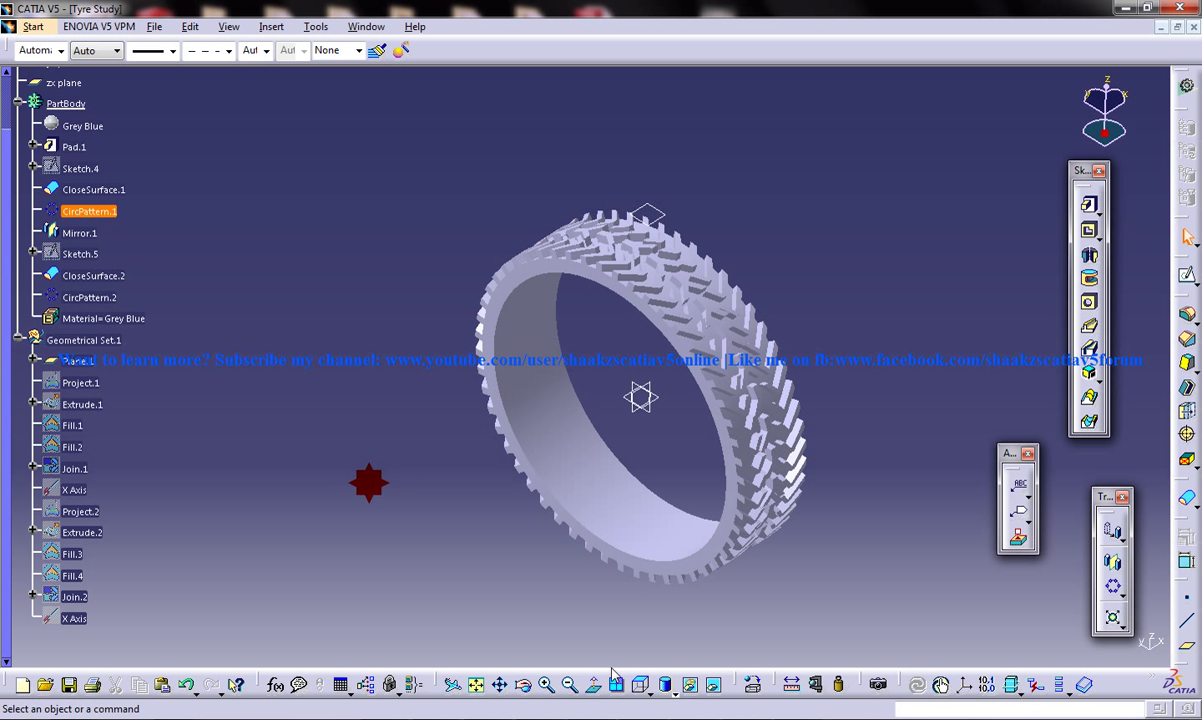
left_click(688, 684)
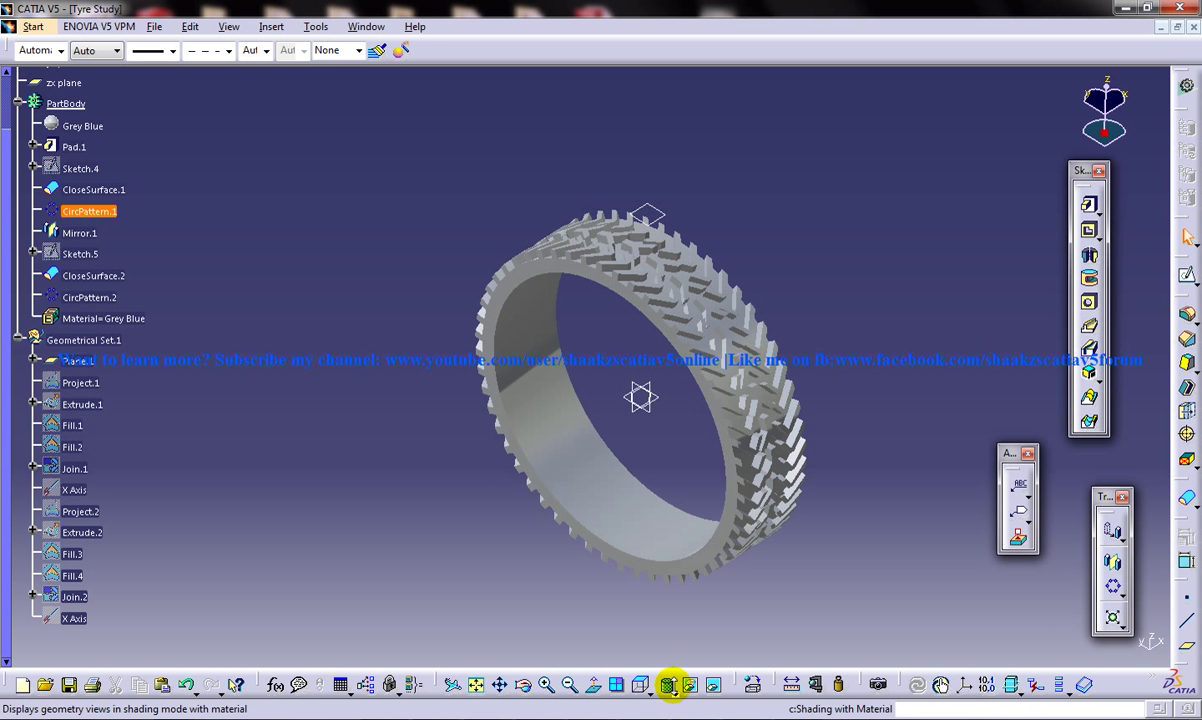
middle_click_drag(847, 554, 665, 470)
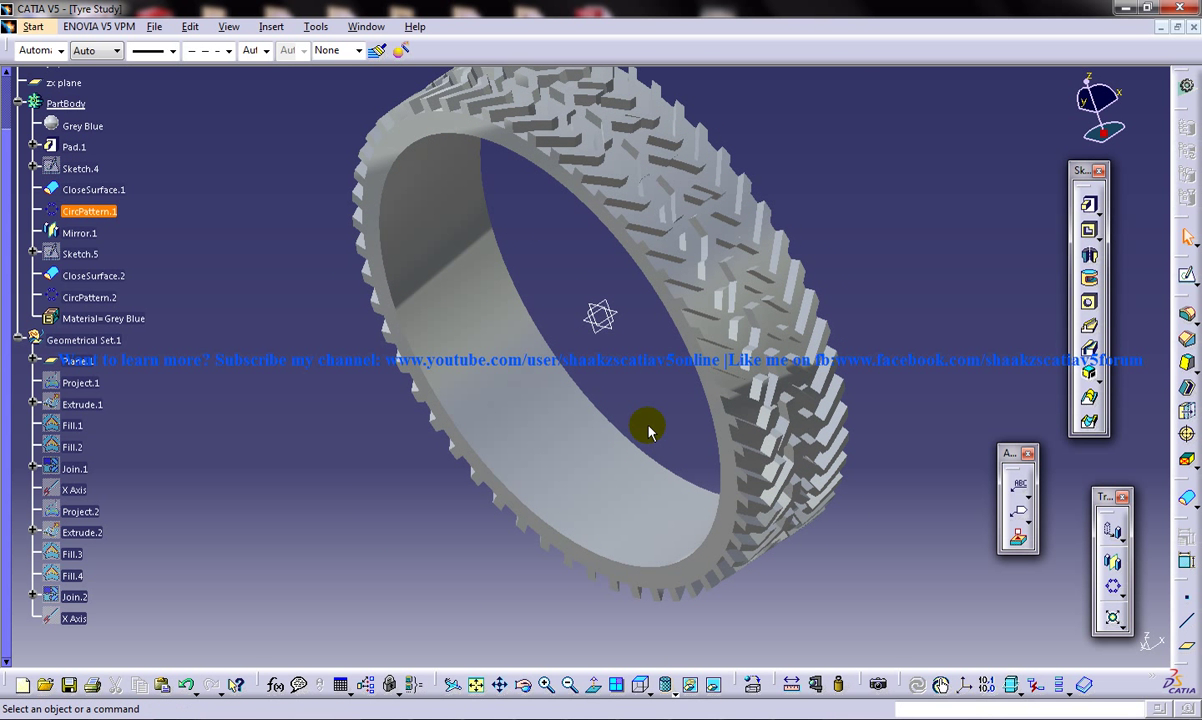